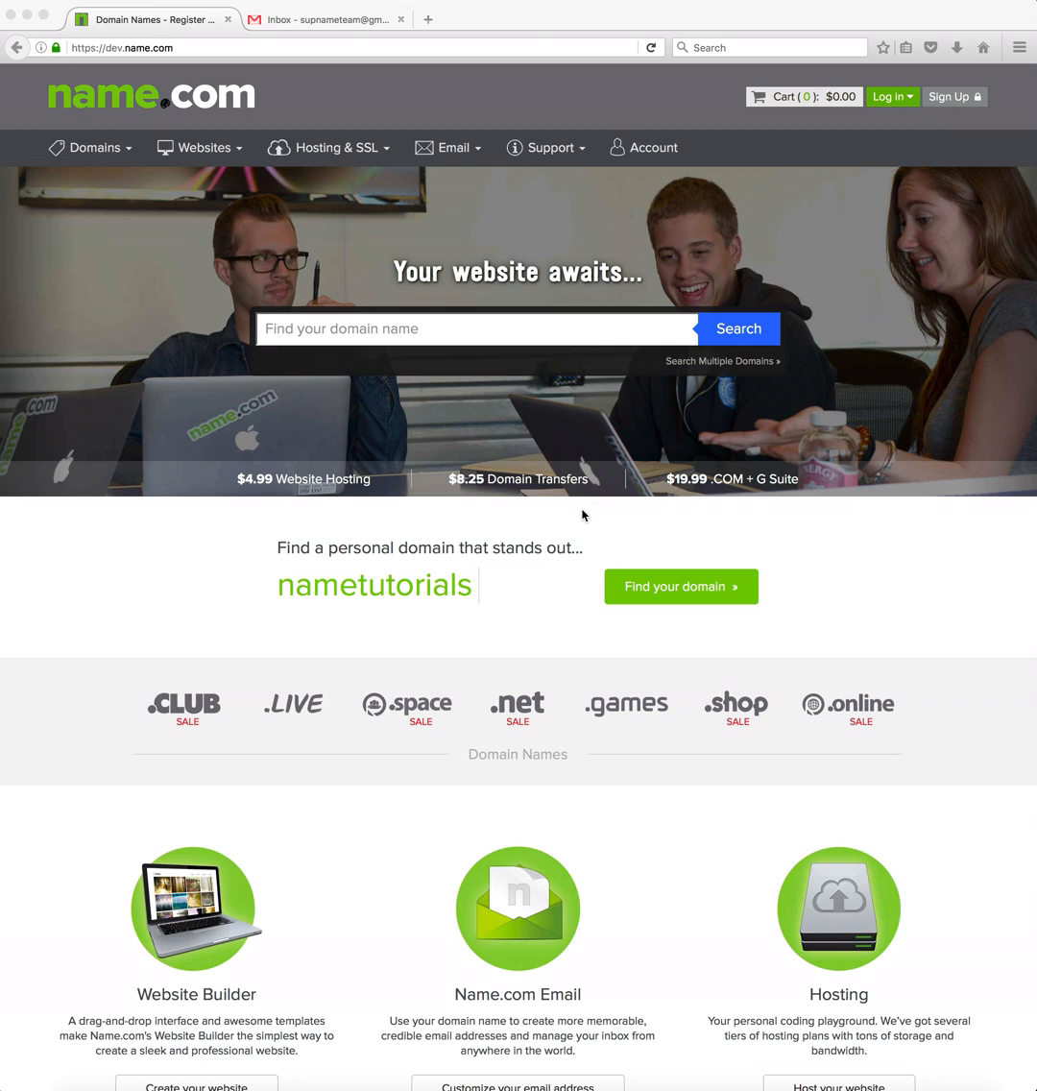
# - Sign in to the Name_Tutorials account with the saved username and retyped password
pyautogui.click(805, 91)
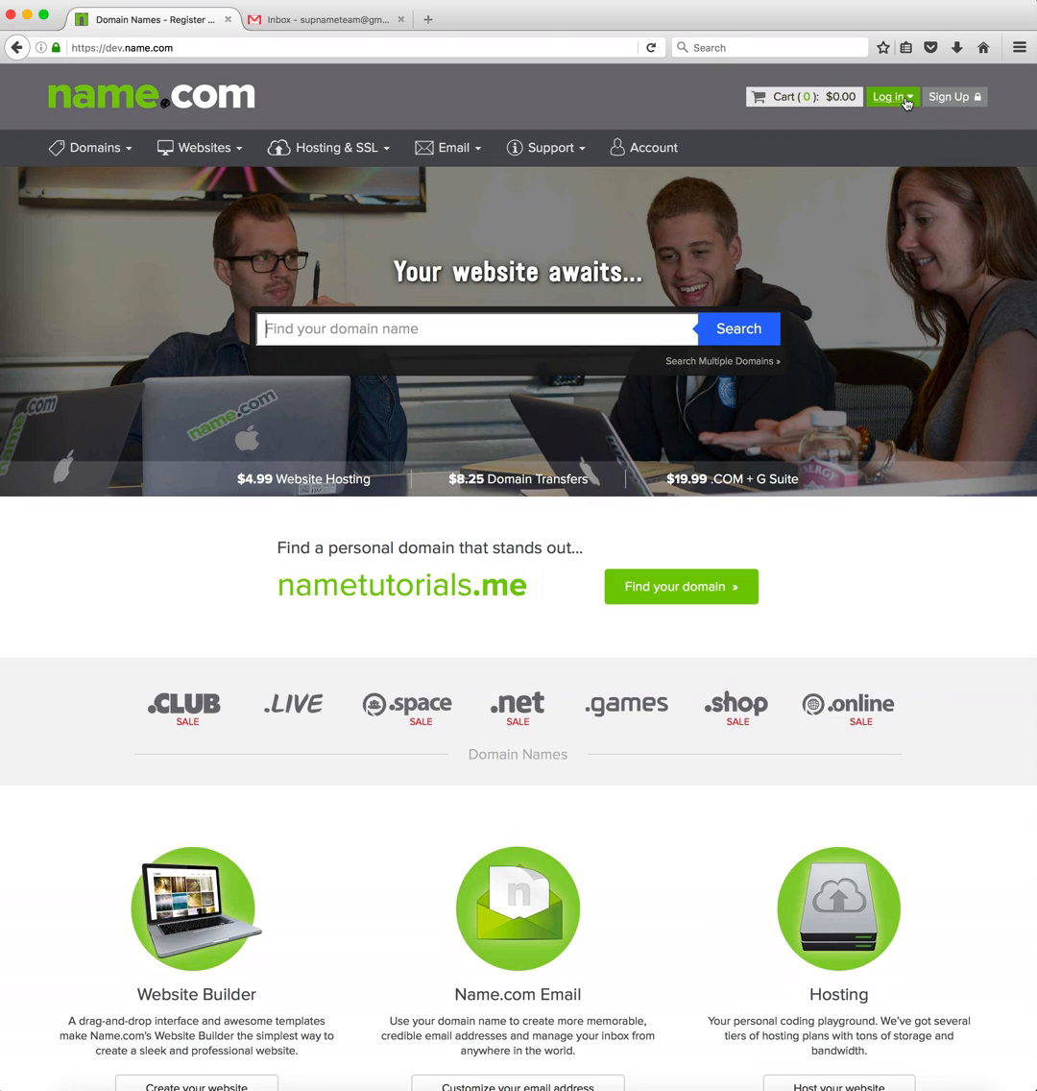
pyautogui.click(908, 103)
pyautogui.click(893, 153)
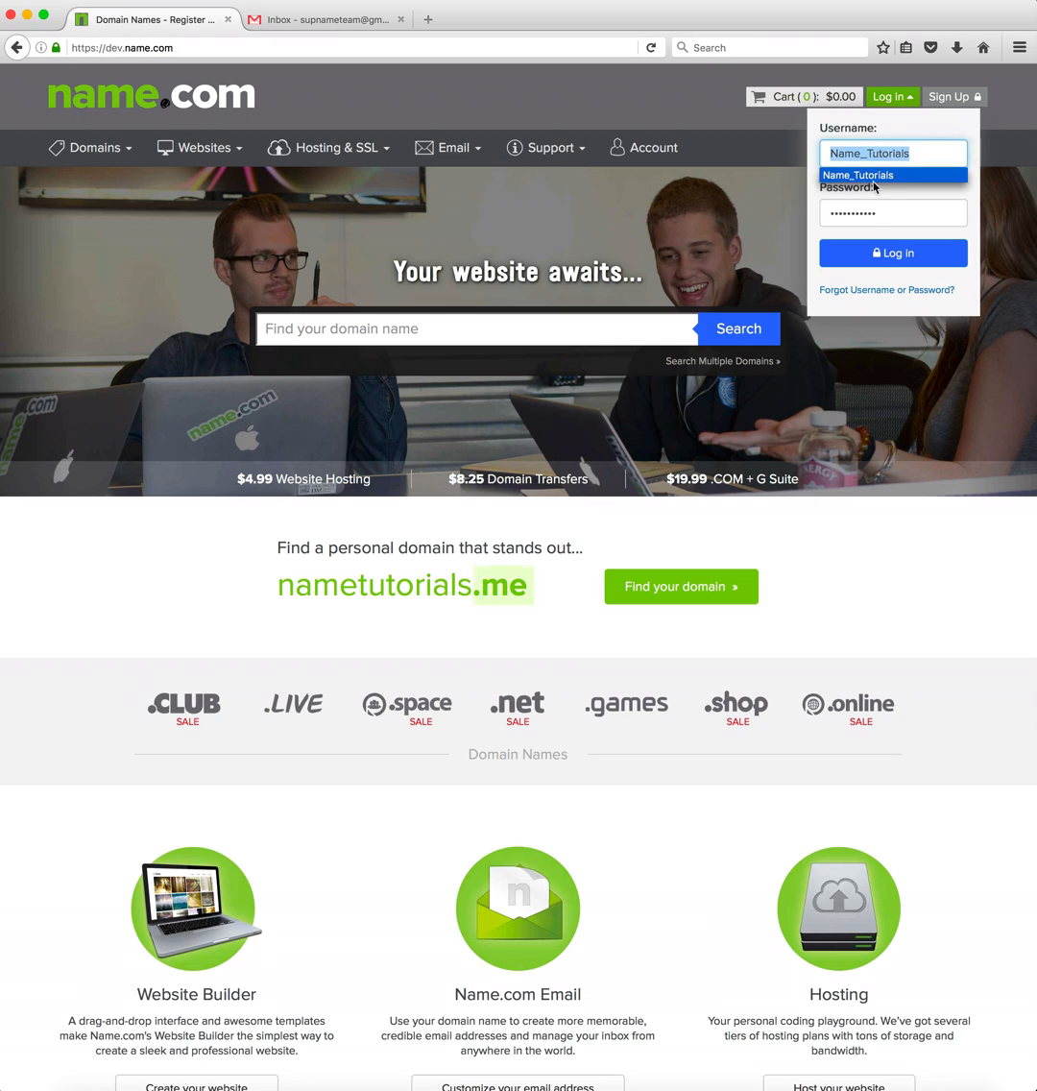
pyautogui.click(897, 211)
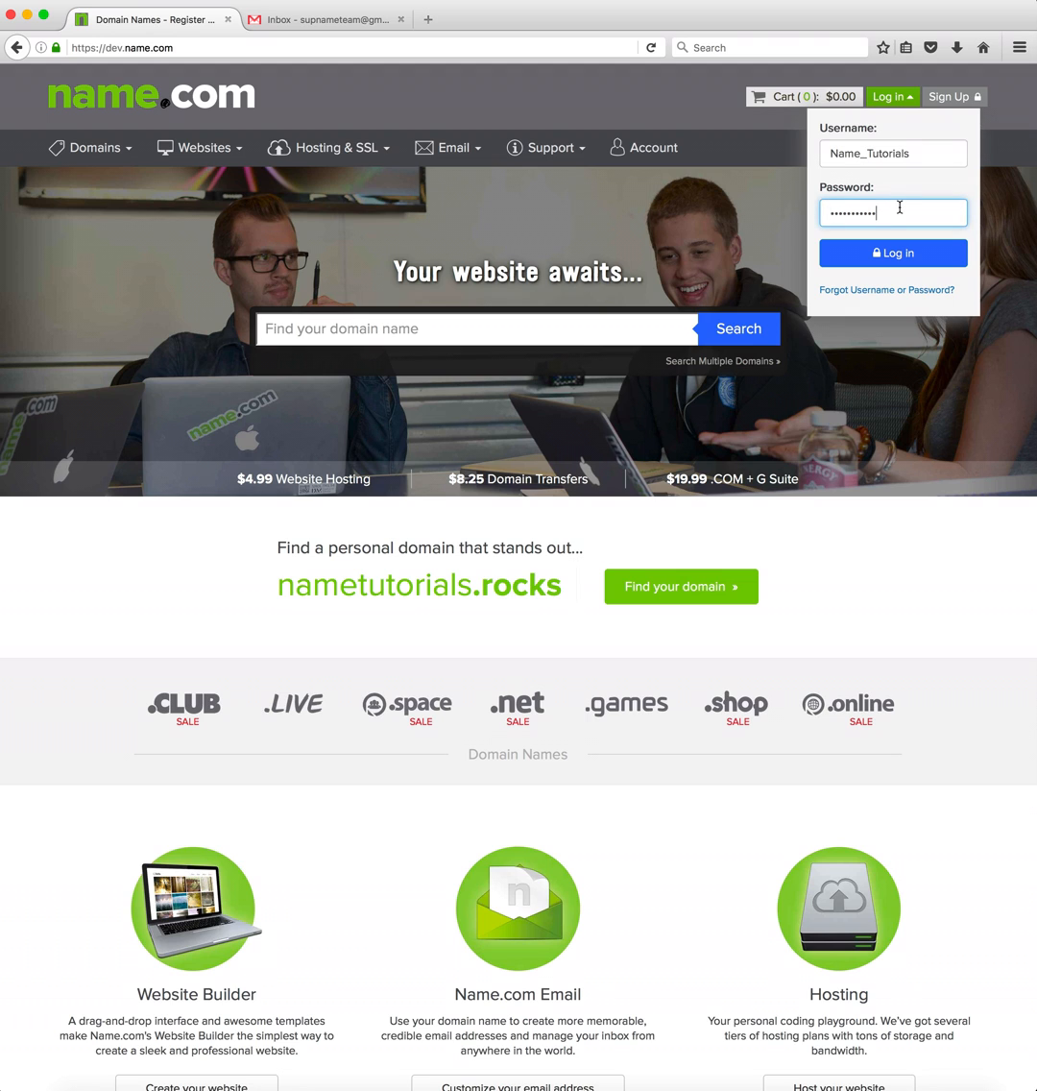
pyautogui.doubleClick(897, 208)
pyautogui.write('•••••••')
pyautogui.write('••••')
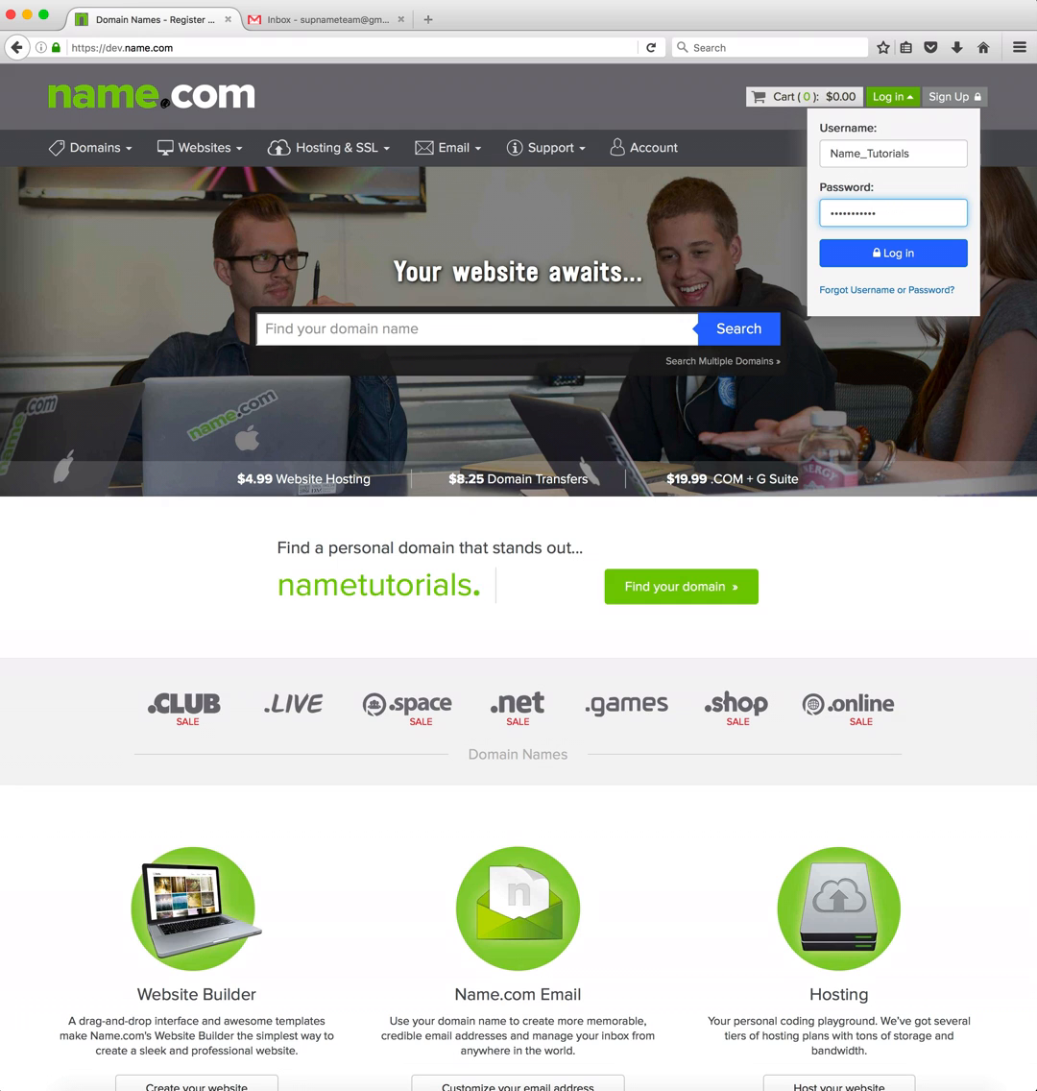
pyautogui.click(881, 255)
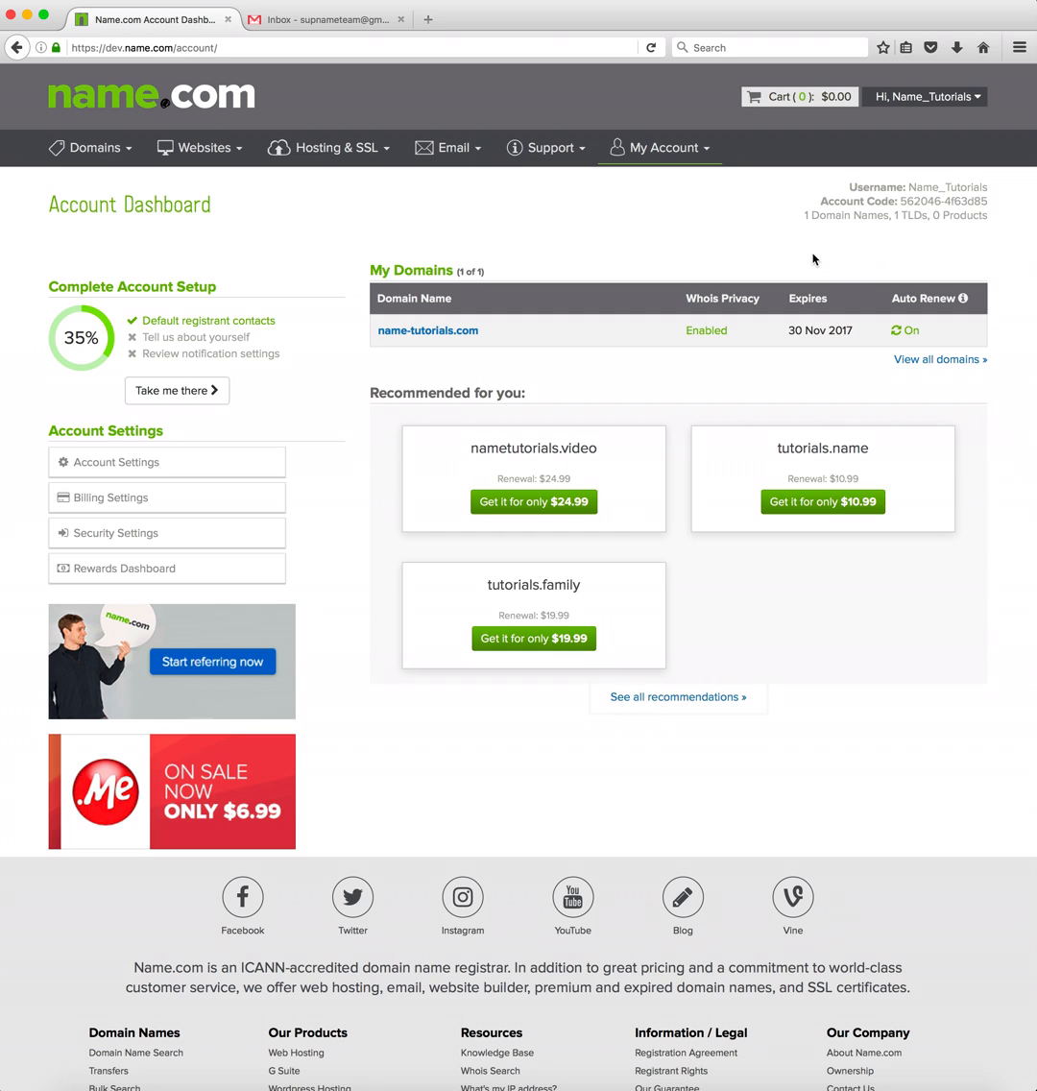
# - Go to My Domains from the My Account menu
pyautogui.click(649, 146)
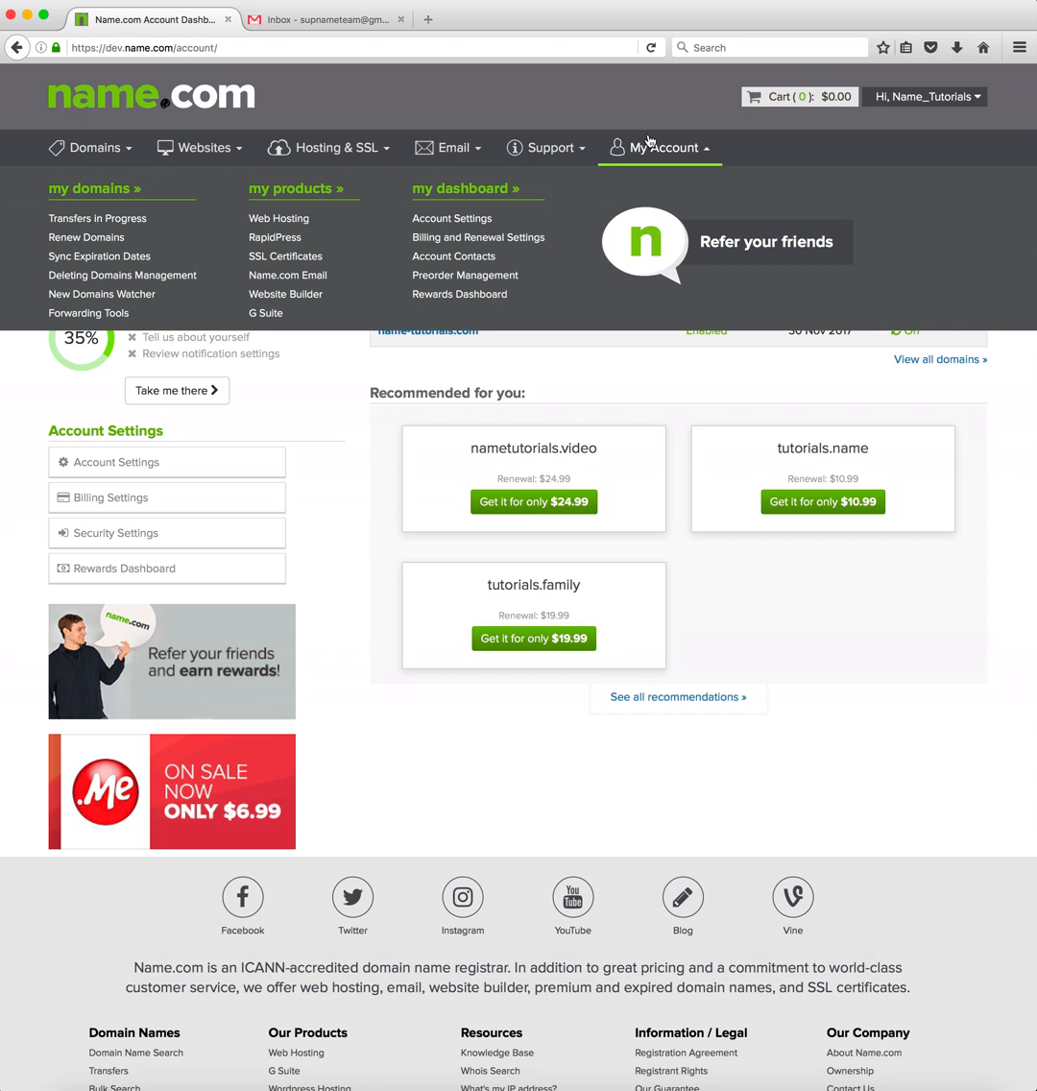
pyautogui.click(77, 192)
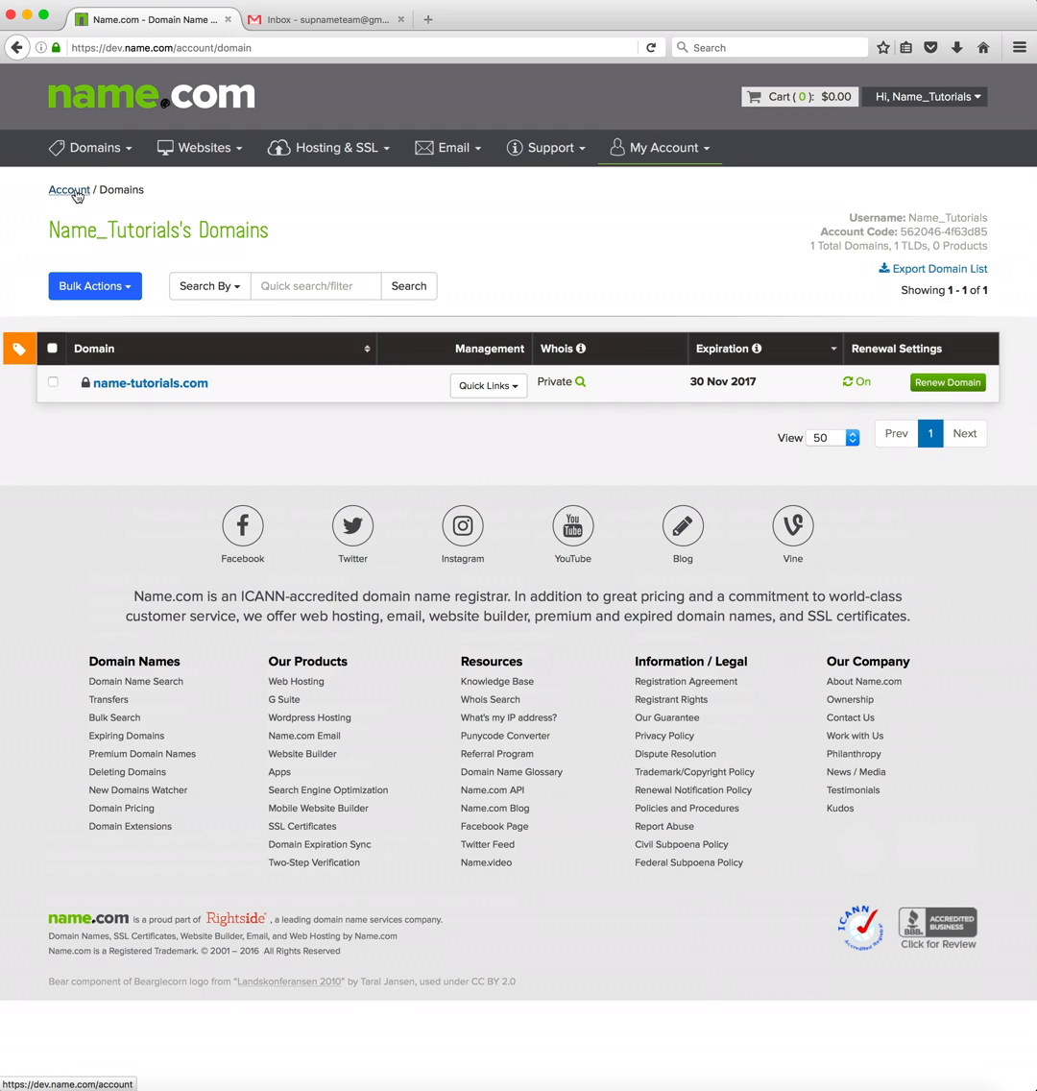
# - Open the name-tutorials.com details page and point out its nameserver addresses
pyautogui.click(142, 384)
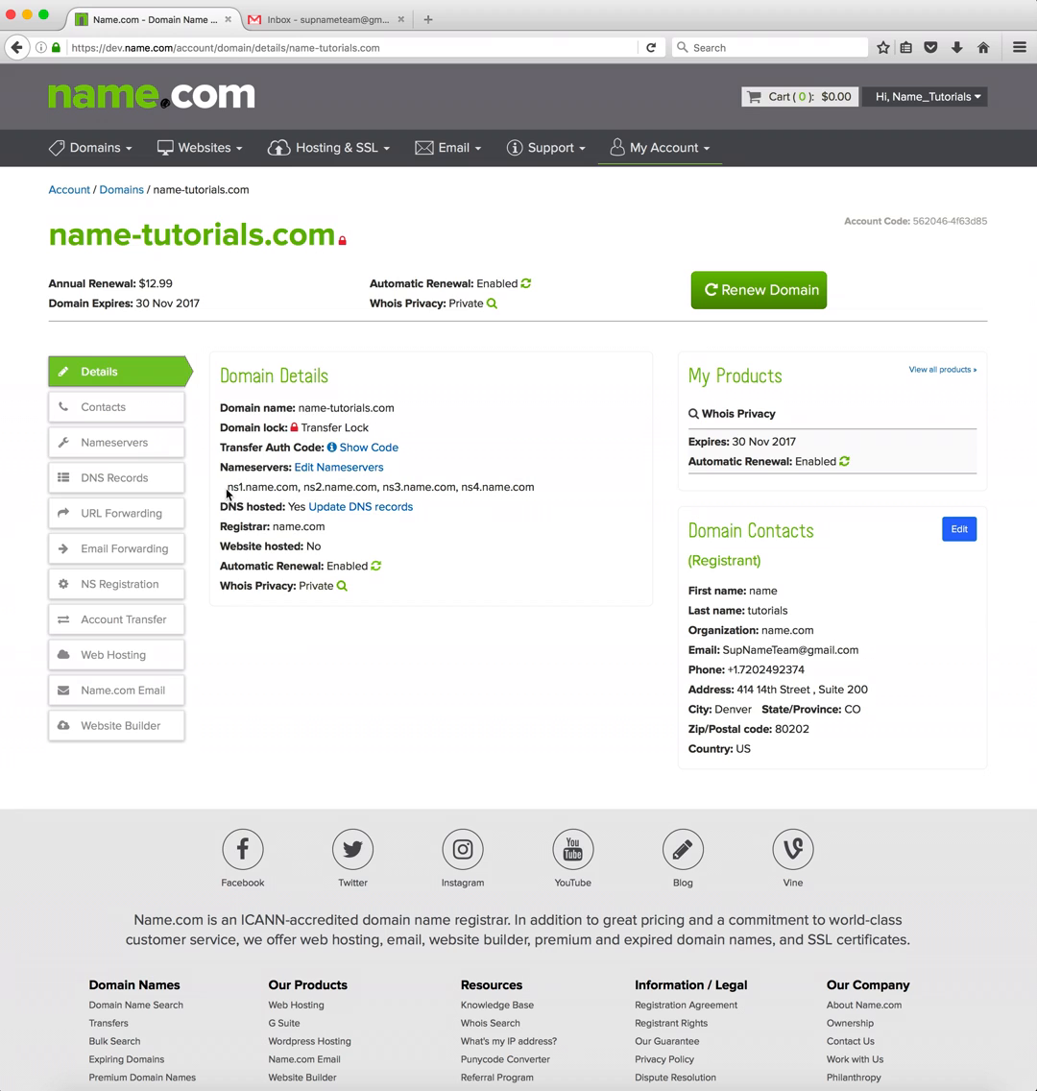
pyautogui.moveTo(227, 487); pyautogui.dragTo(539, 488)
pyautogui.click(553, 499)
# - Go to DNS Records for the domain and reveal the preset DNS templates
pyautogui.click(125, 477)
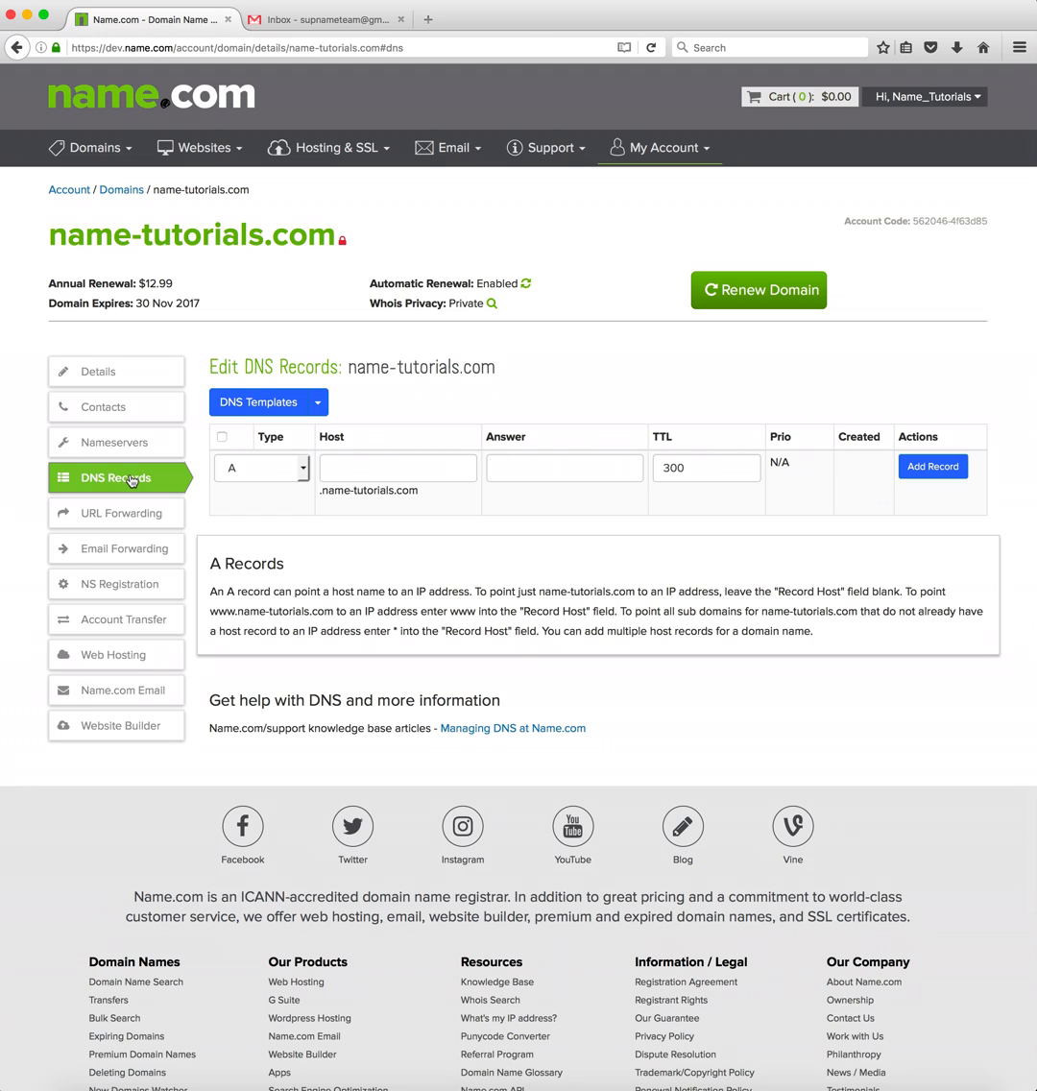
pyautogui.click(261, 405)
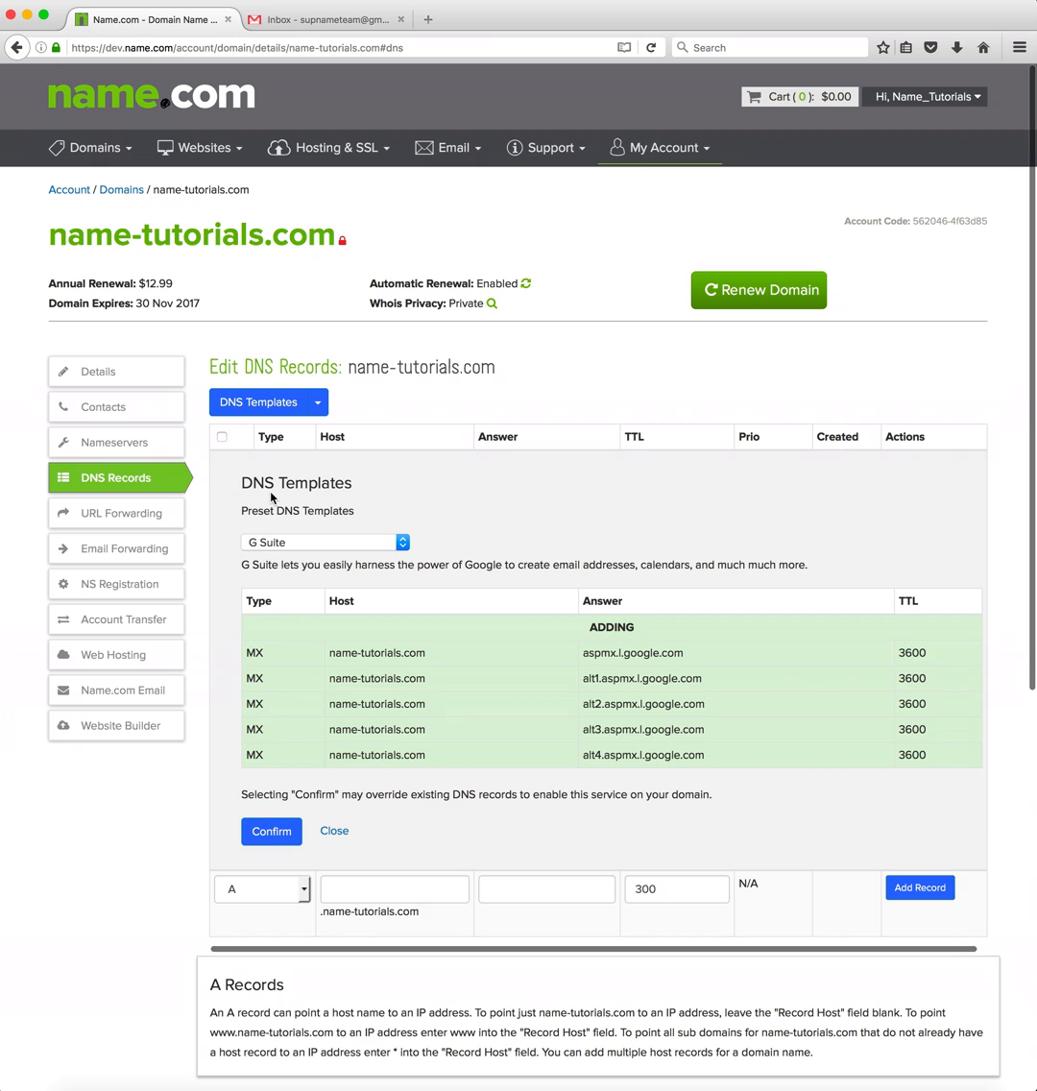
pyautogui.click(301, 545)
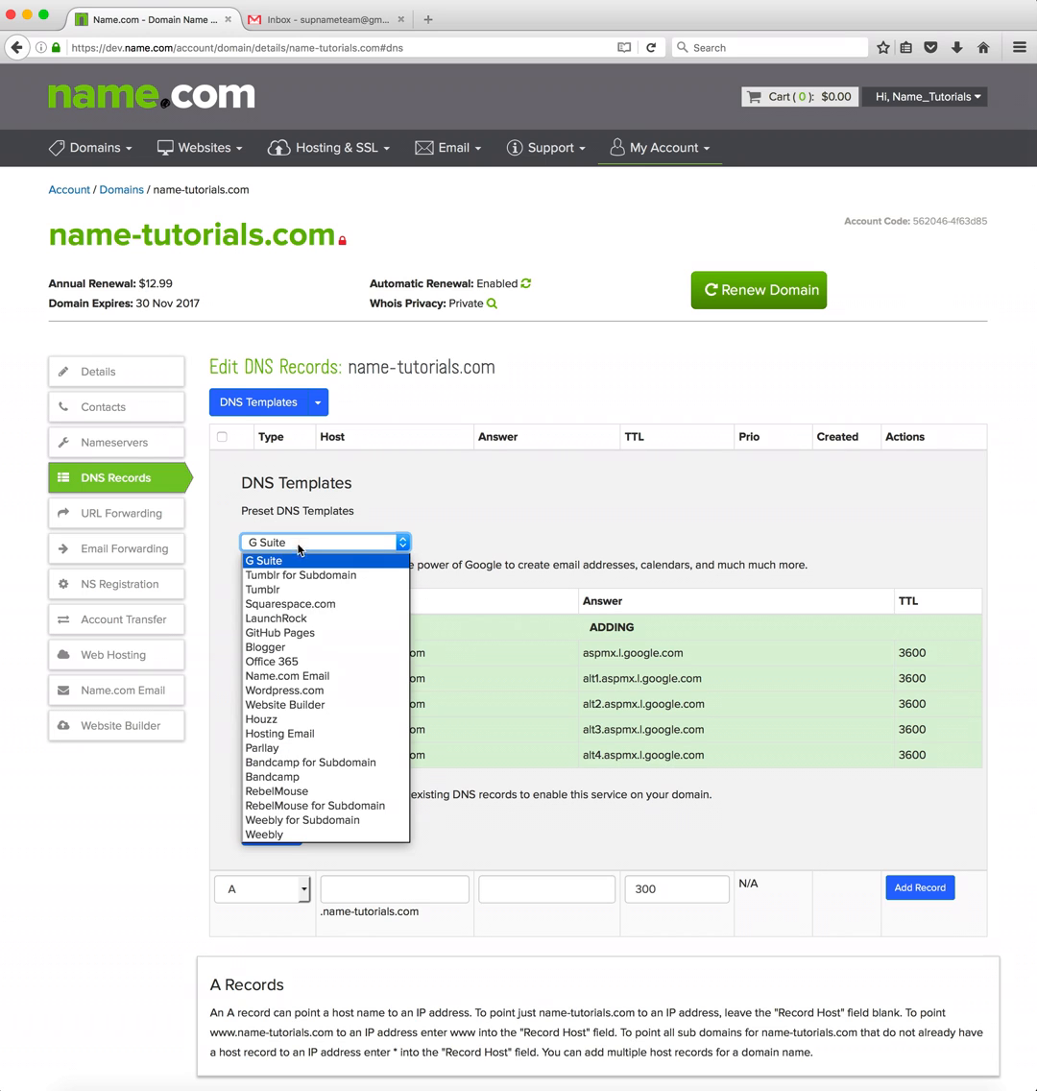
pyautogui.click(282, 598)
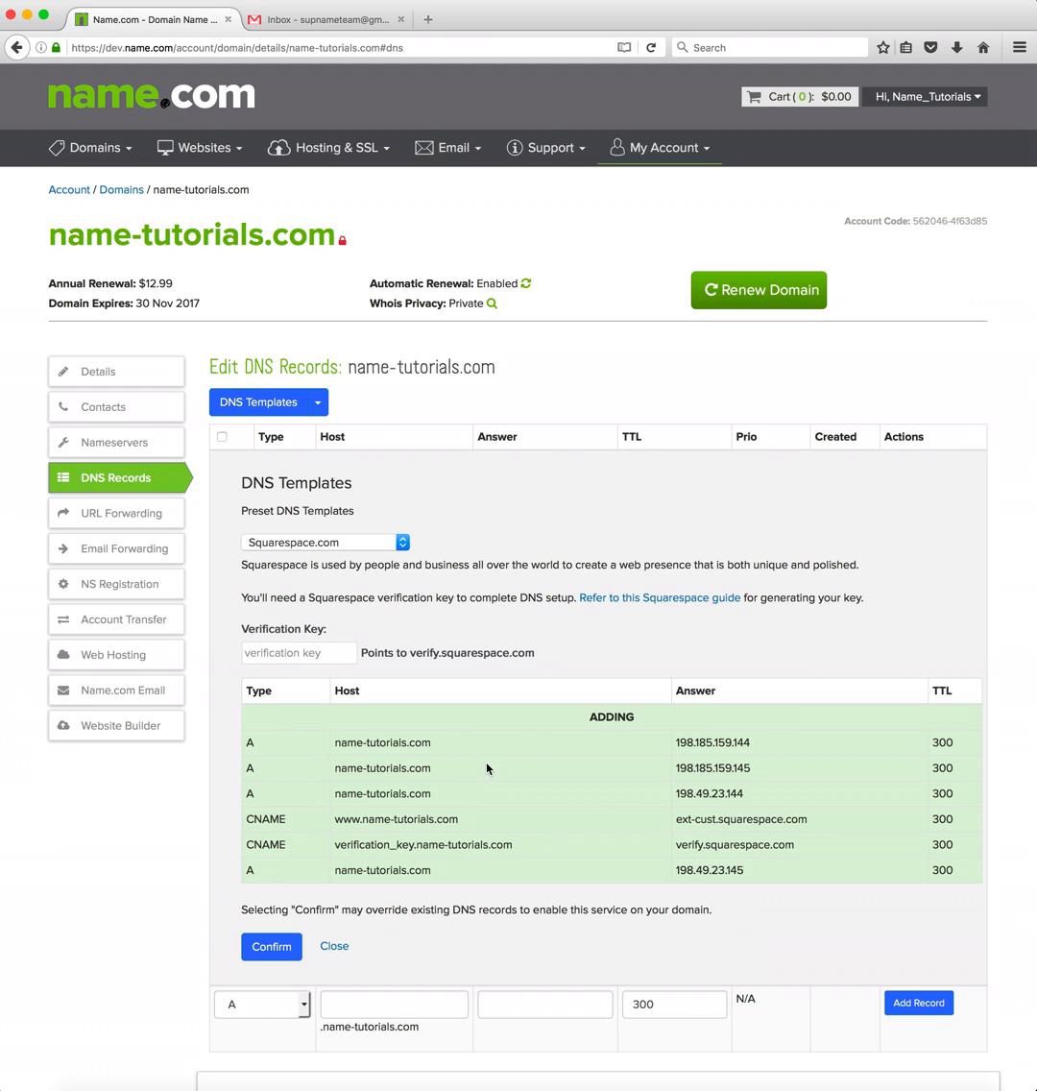
pyautogui.click(307, 652)
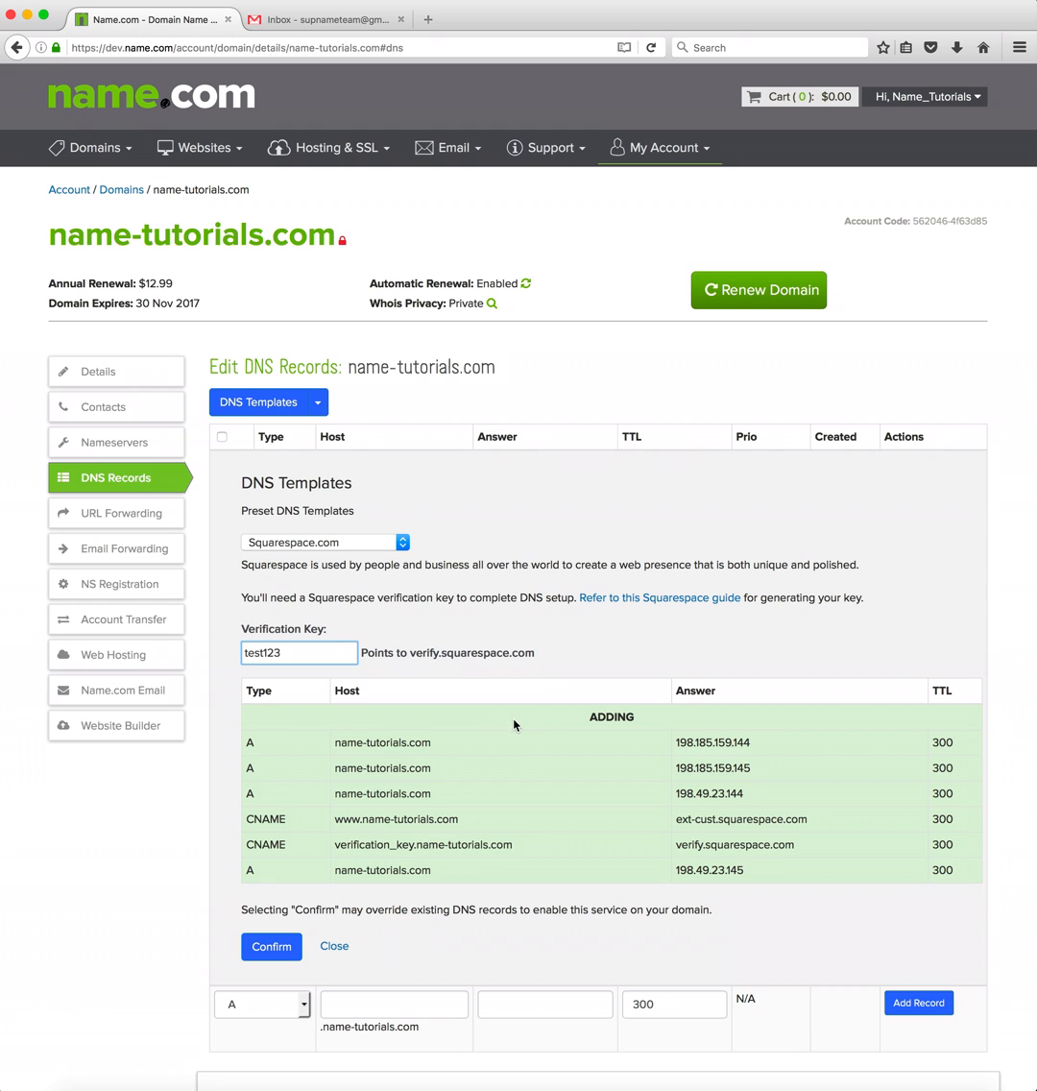
pyautogui.click(281, 944)
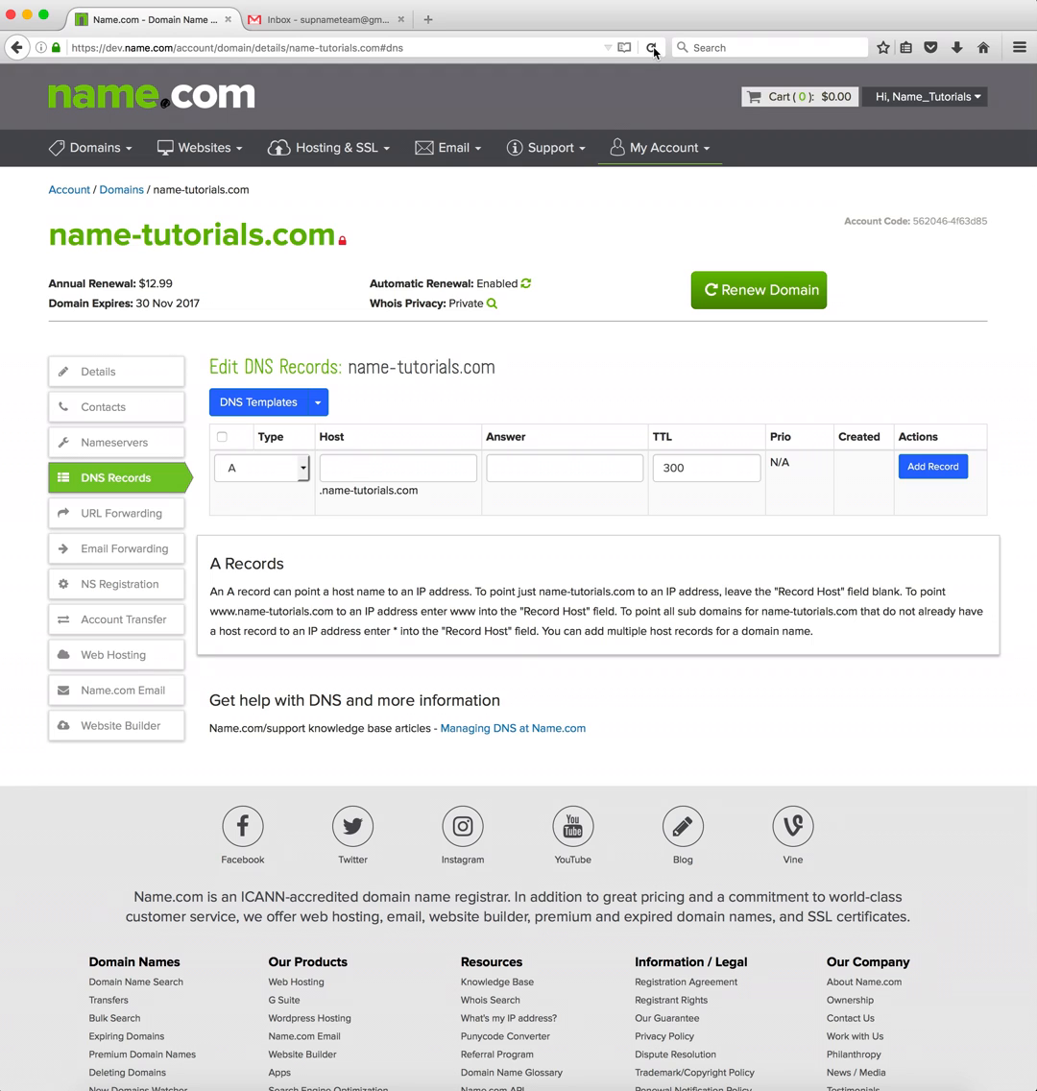
# - Add an A record with blank host, answer 69.64.158.12 and TTL 300
pyautogui.click(303, 467)
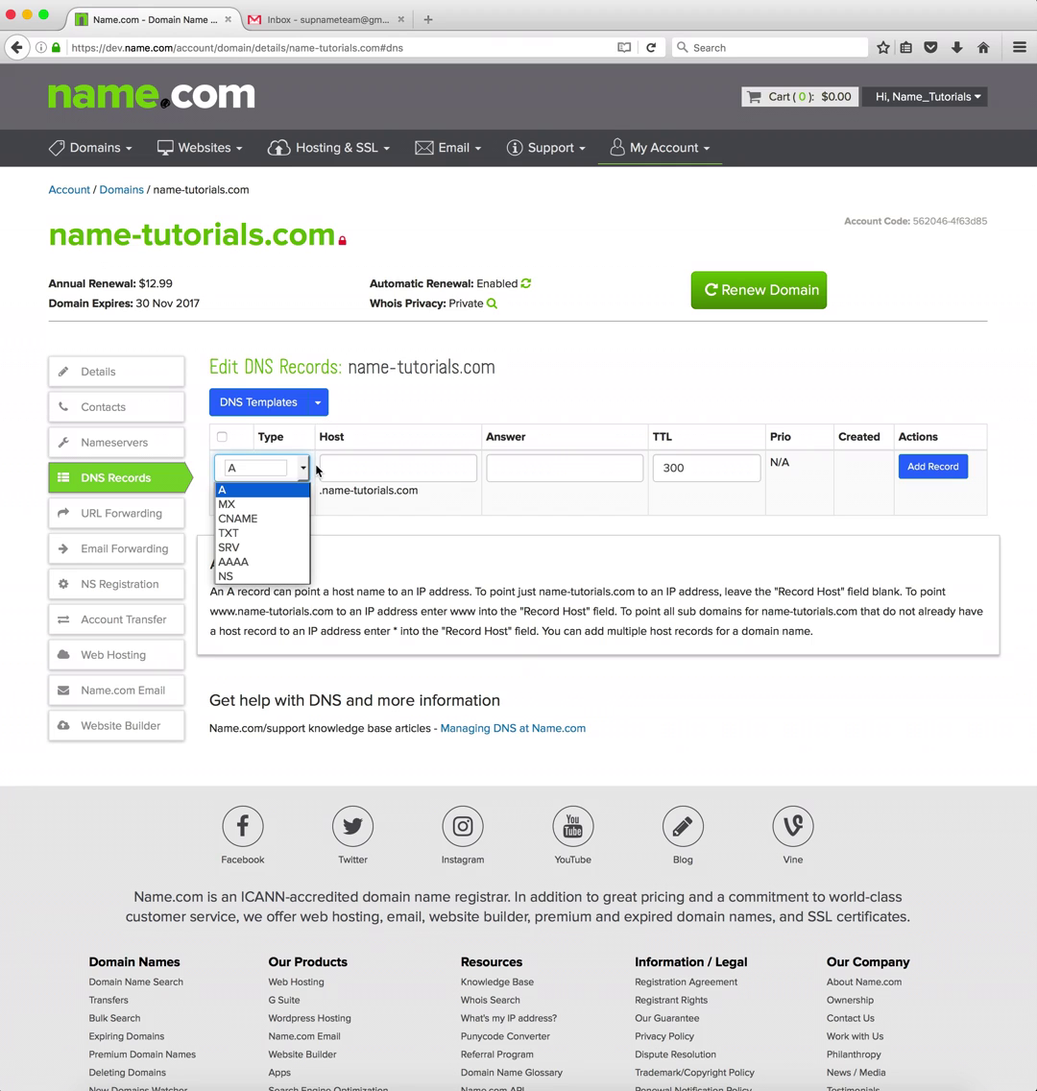
pyautogui.click(269, 490)
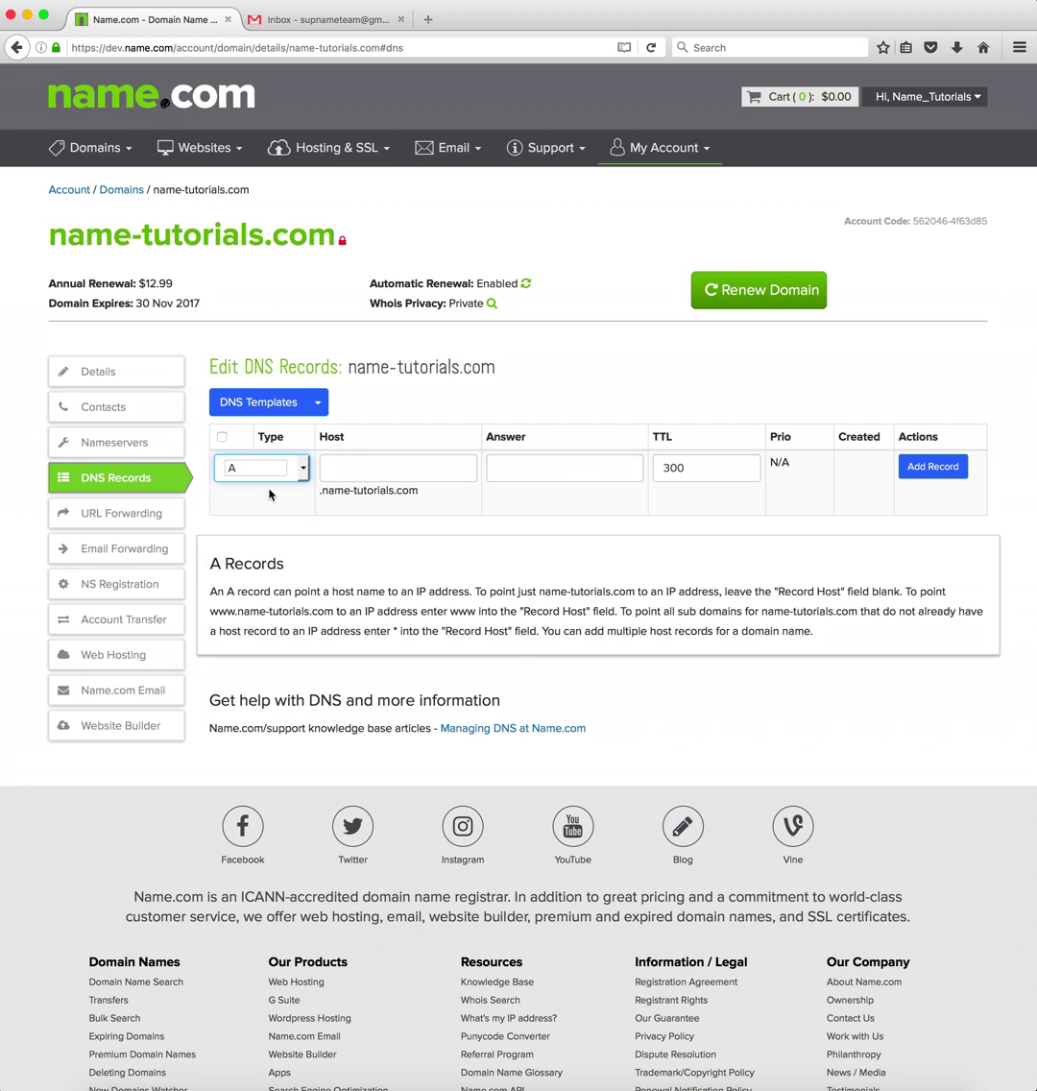
pyautogui.click(379, 467)
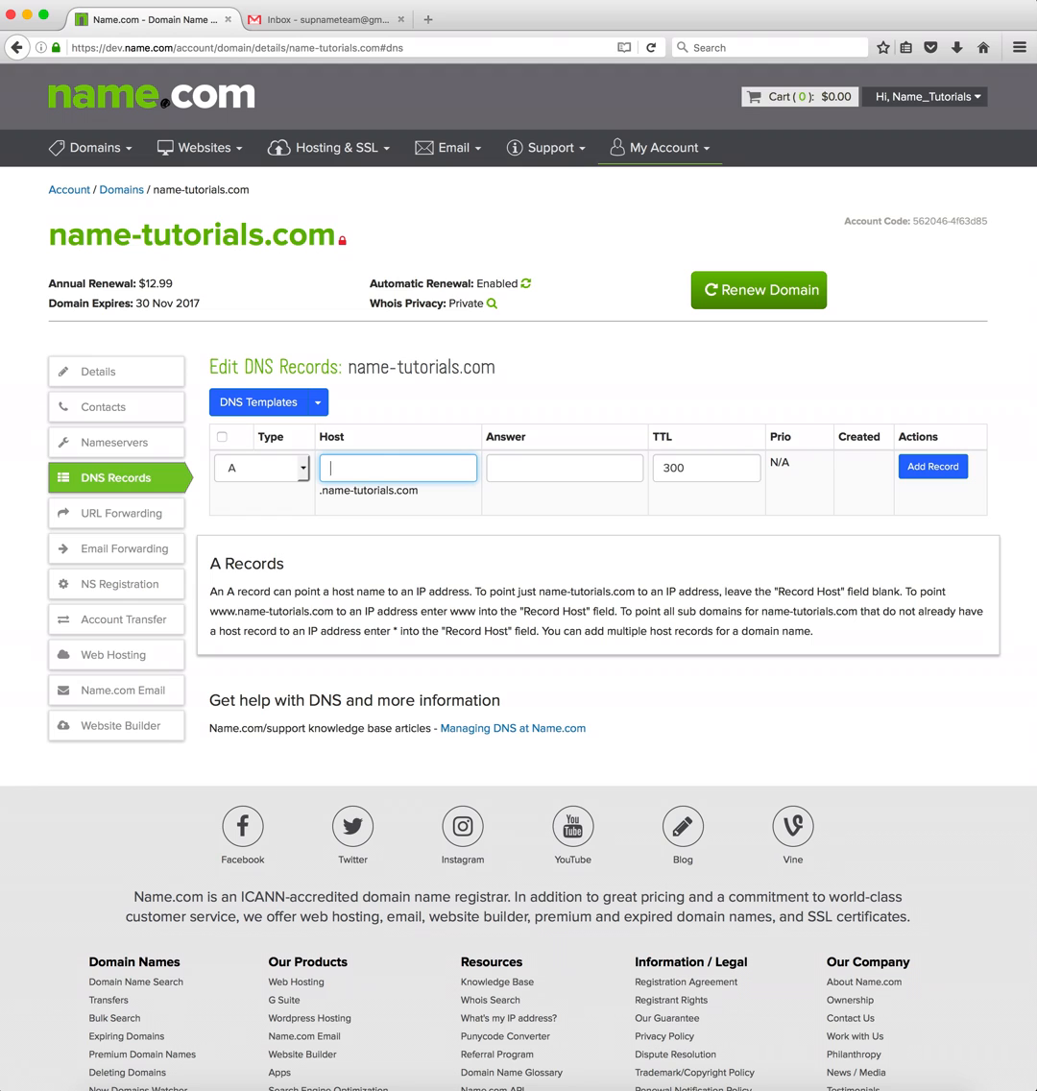
pyautogui.write('*')
pyautogui.press('BackSpace')
pyautogui.click(586, 471)
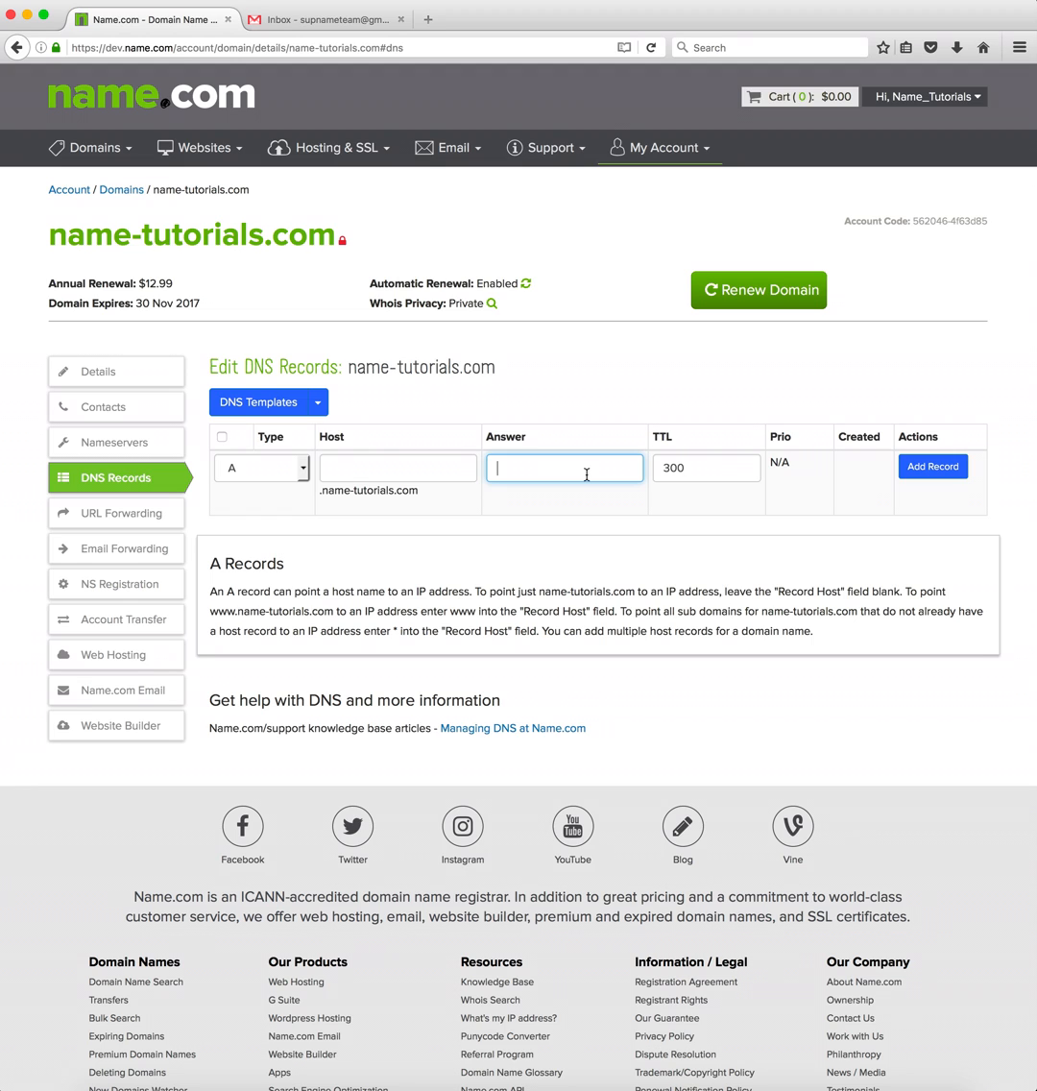
pyautogui.write('69.64.158.12')
pyautogui.click(733, 469)
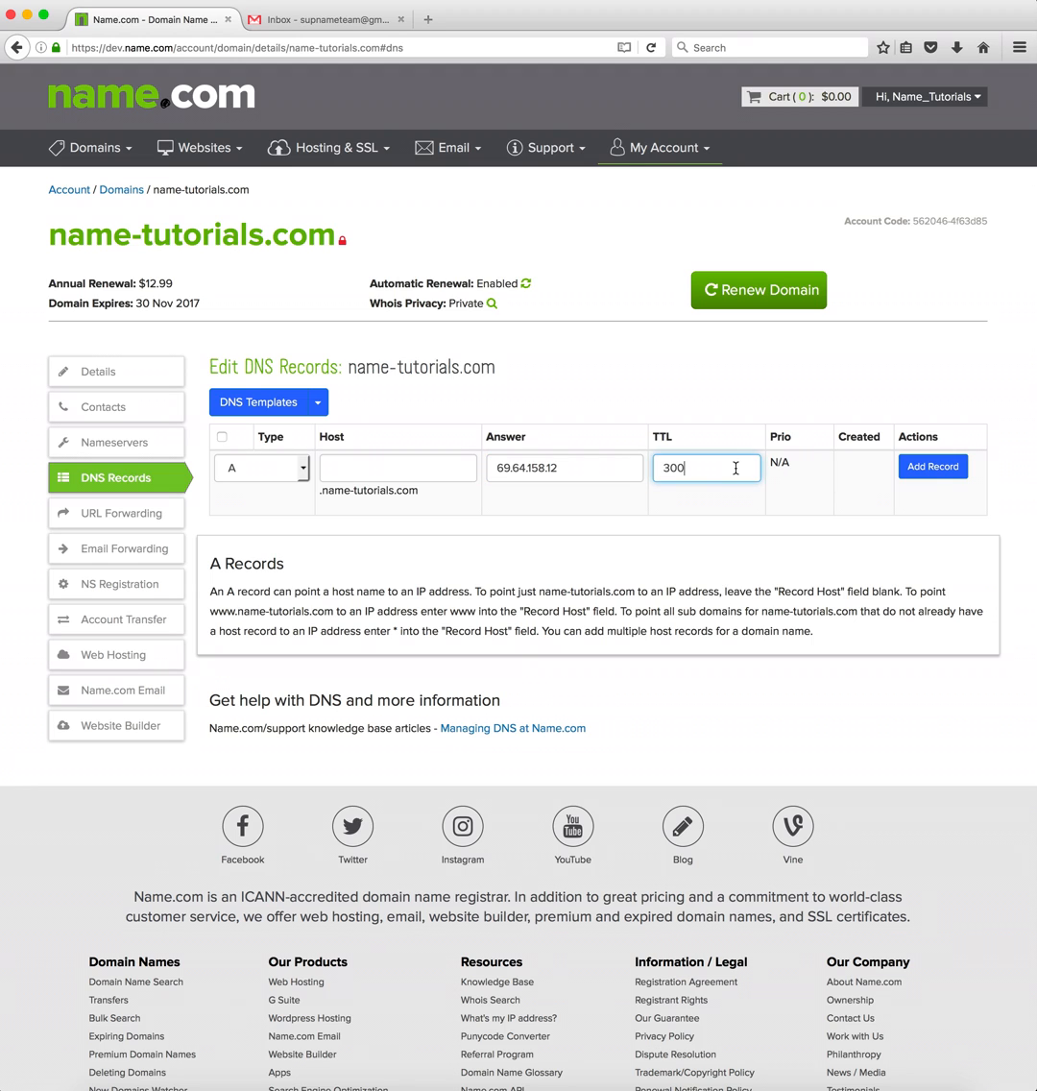
pyautogui.click(929, 467)
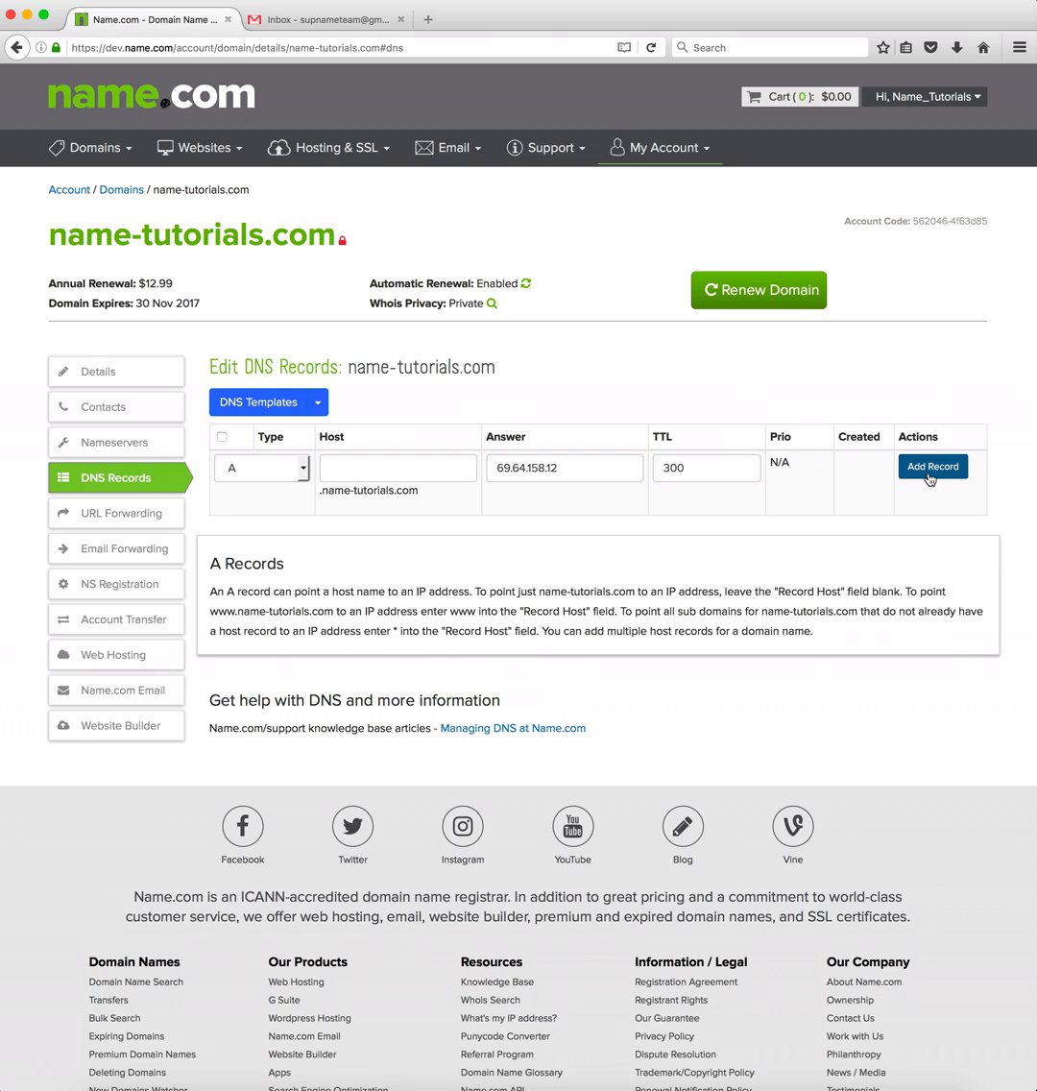